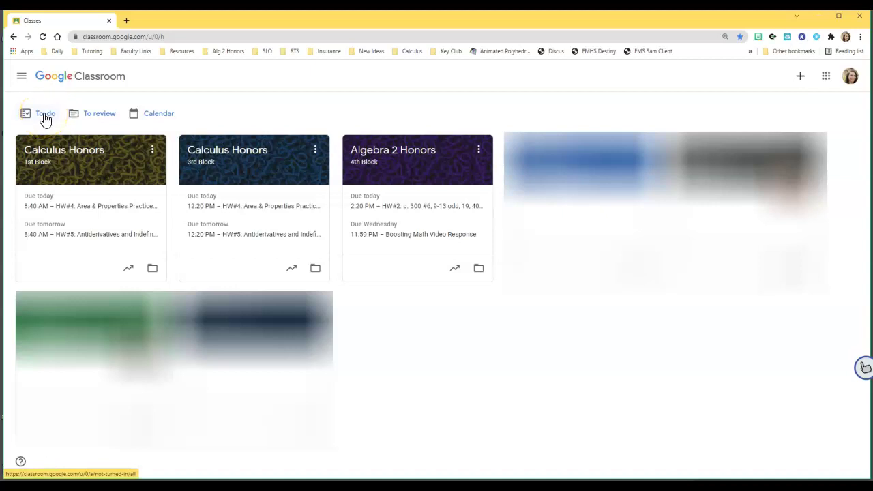
Step: Open the To review list and filter it from All classes to Calculus Honors
click(101, 116)
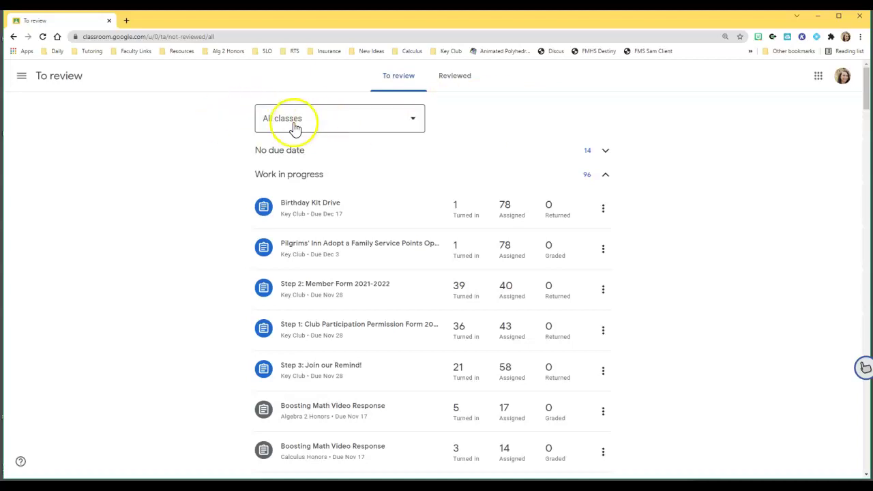
click(317, 127)
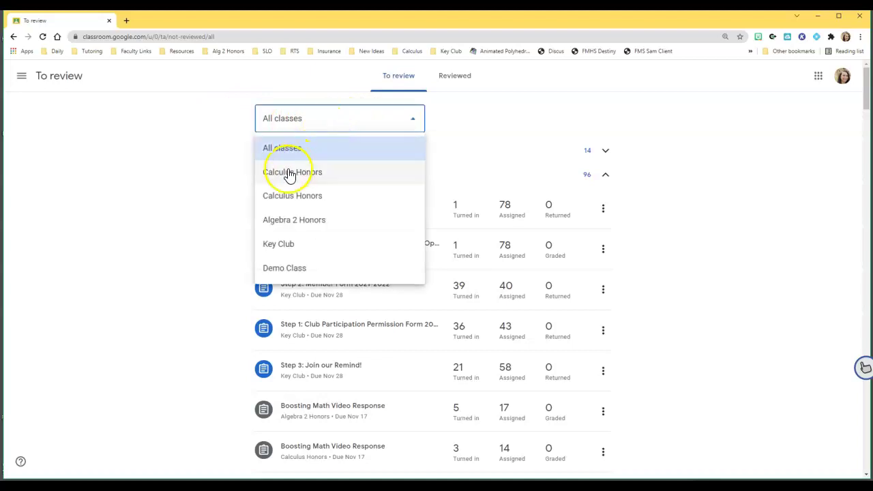
click(317, 176)
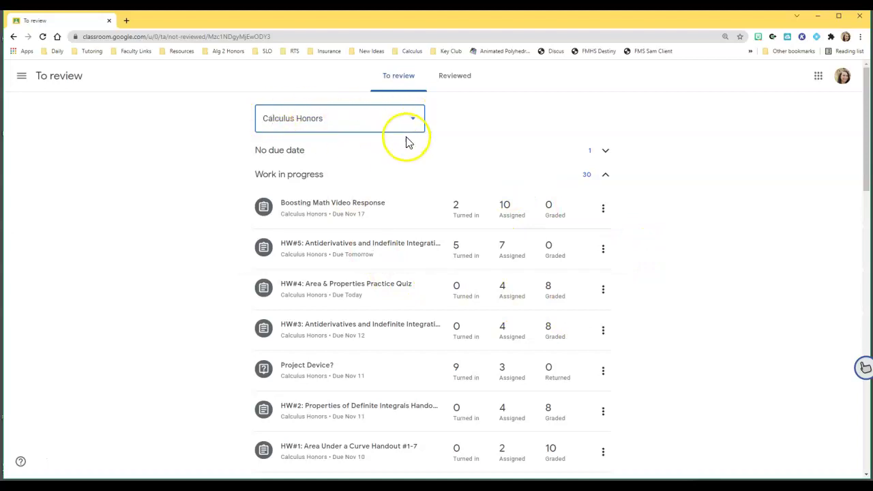
scroll(462, 206, down, 2)
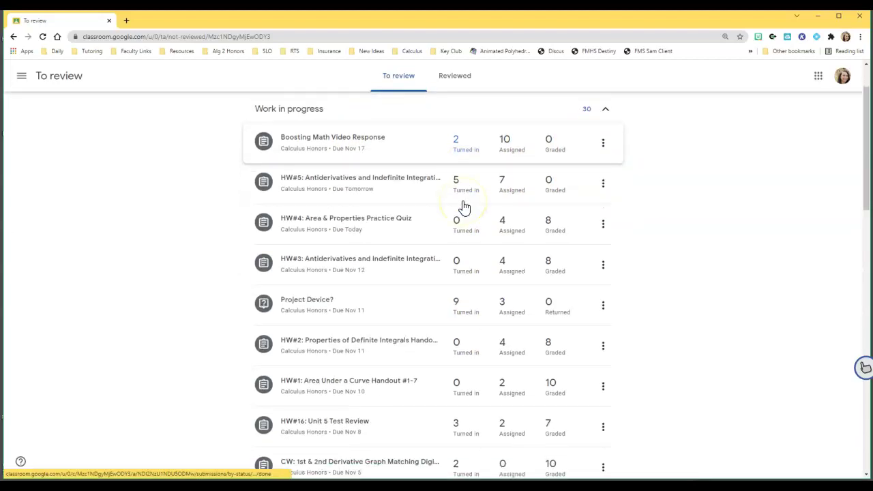
scroll(436, 231, down, 1)
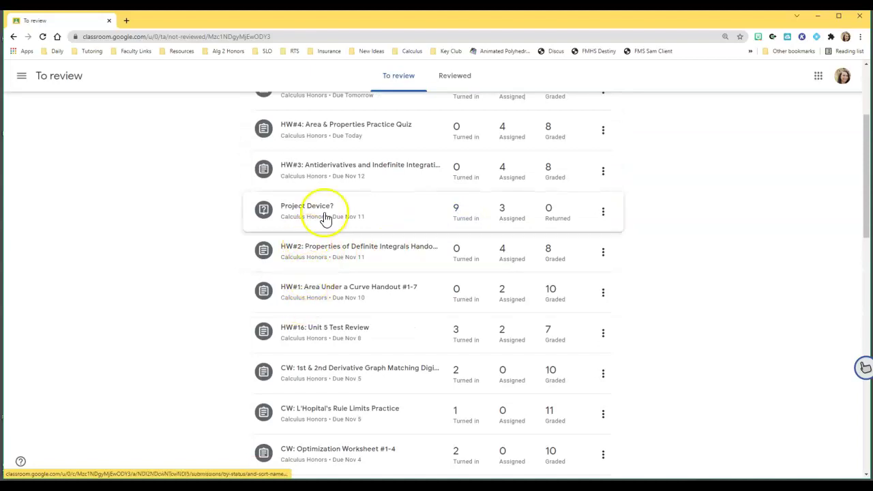
scroll(395, 273, down, 1)
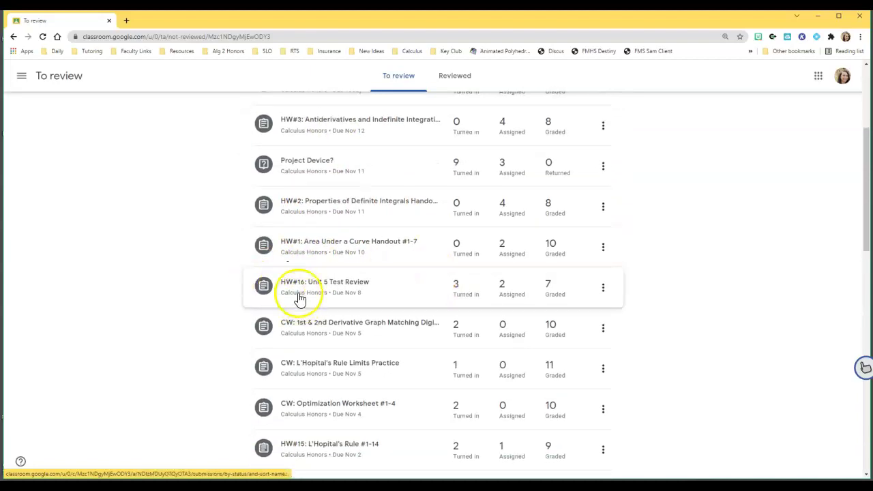
scroll(426, 300, down, 3)
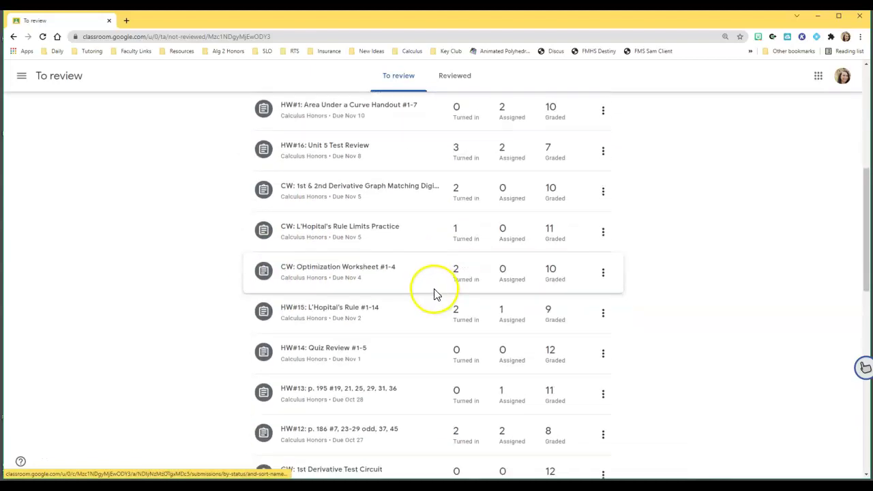
click(562, 328)
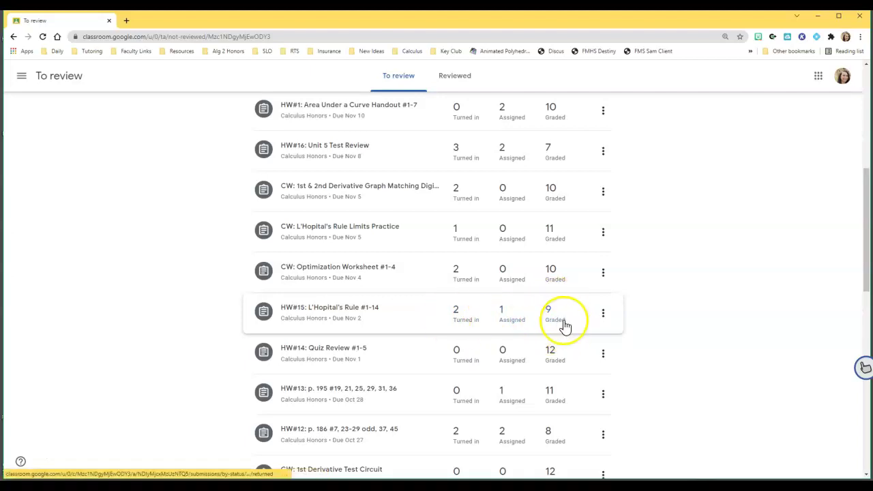
scroll(574, 339, down, 1)
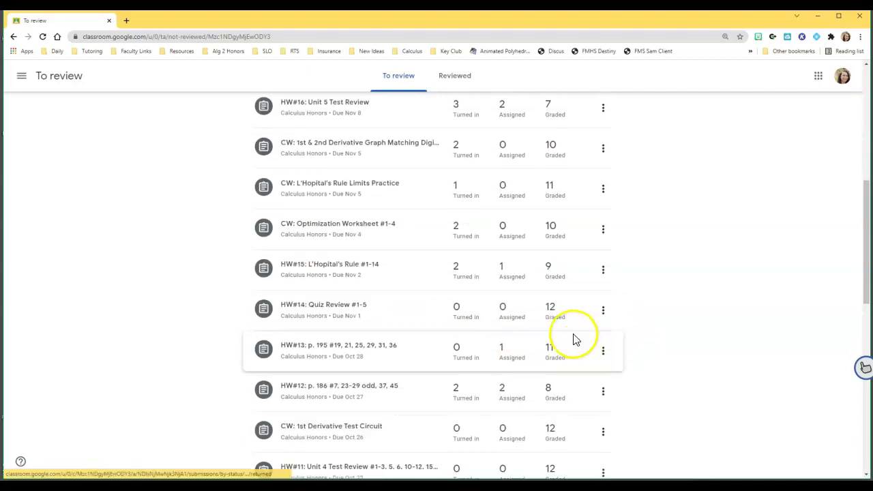
scroll(574, 339, down, 3)
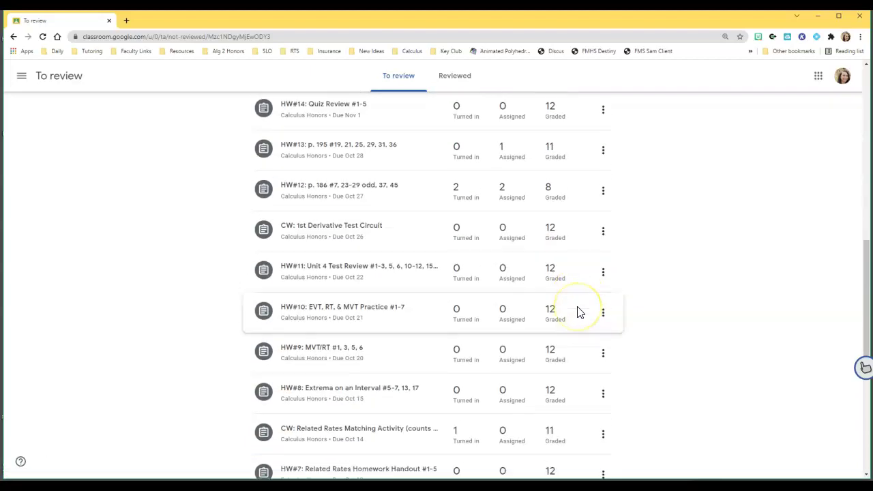
scroll(577, 311, down, 5)
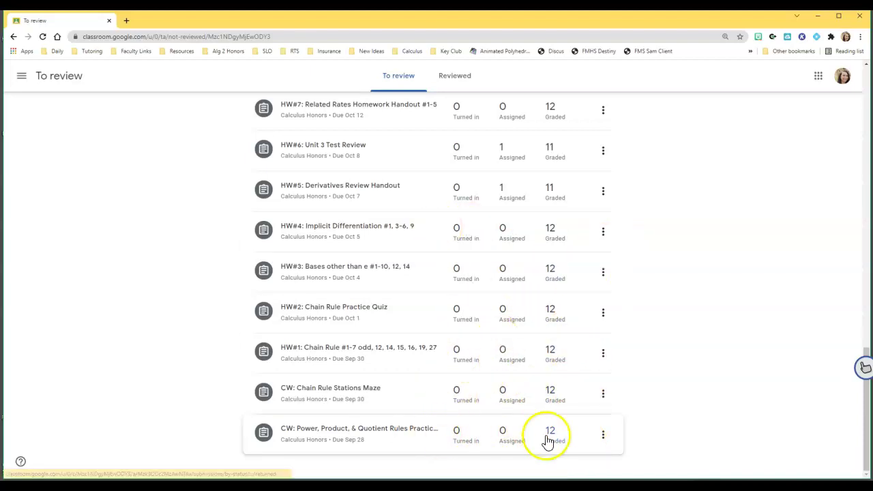
Step: Mark the Sep 28 assignment, CW: Chain Rule Stations Maze, HW#1 and HW#2: Chain Rule Practice Quiz as reviewed
click(603, 434)
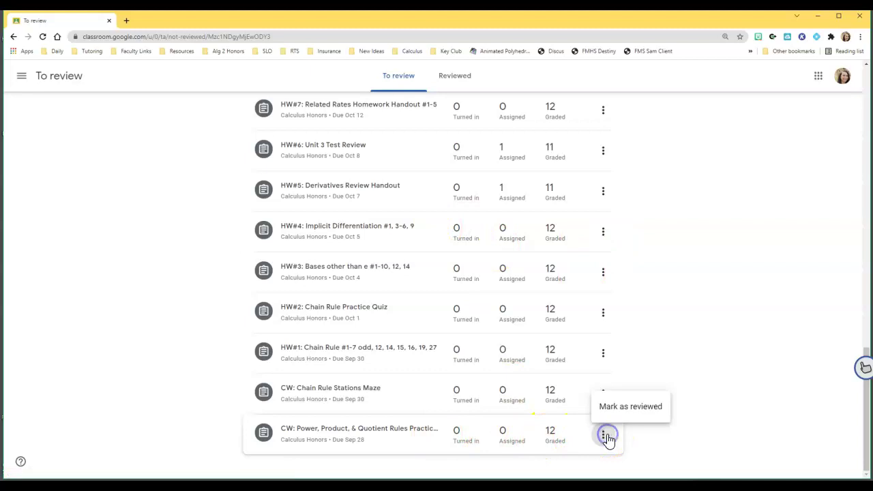
click(619, 412)
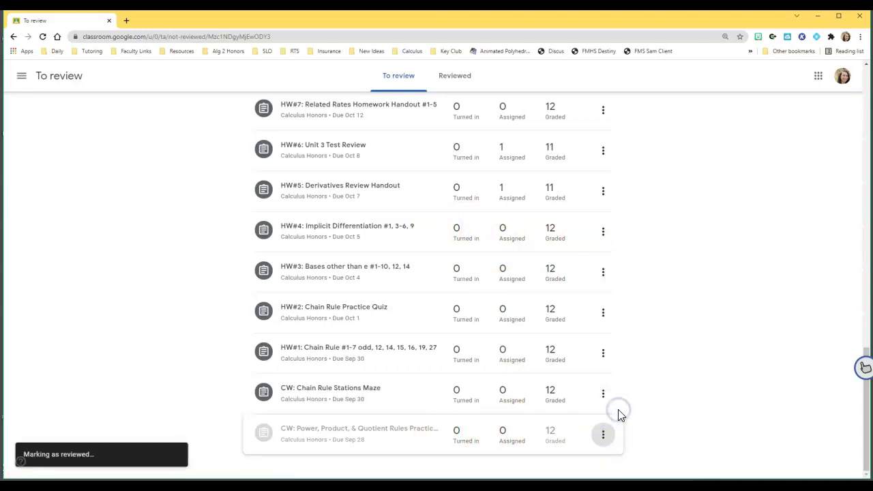
click(604, 436)
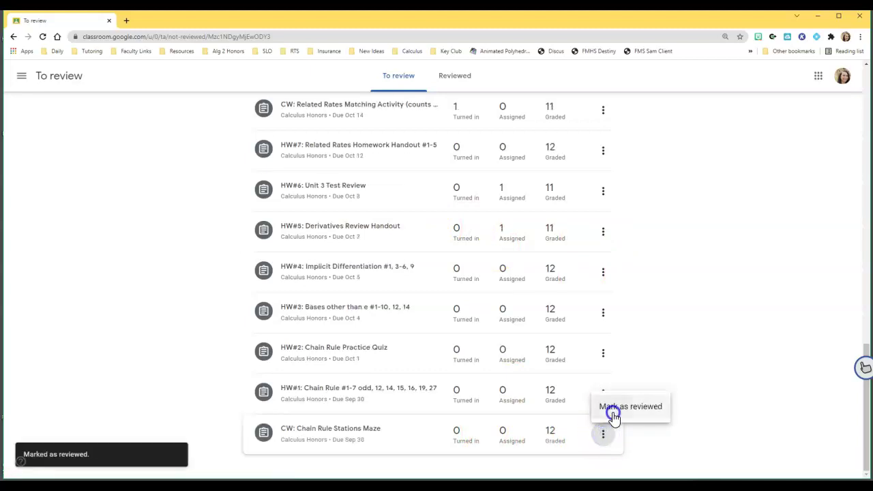
click(611, 411)
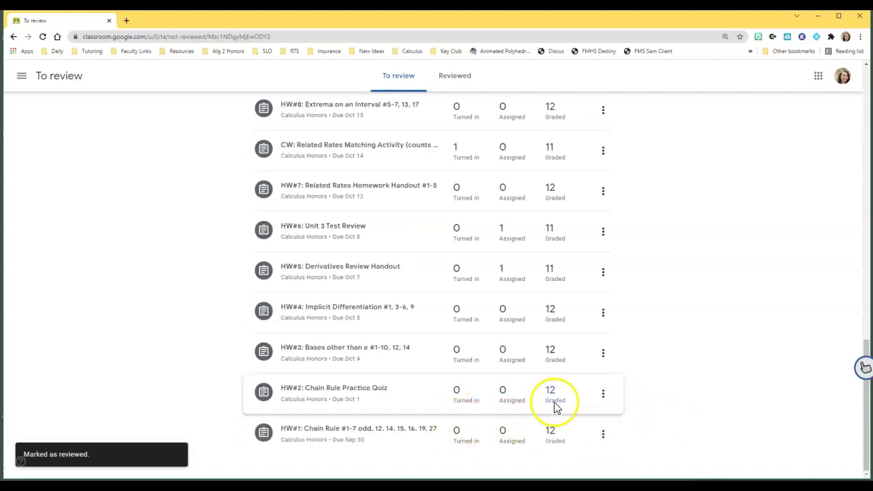
click(605, 438)
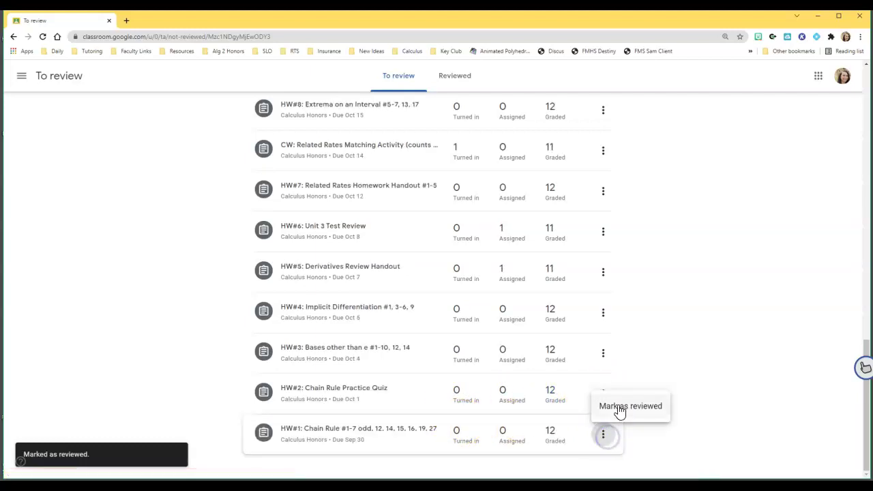
click(620, 409)
click(604, 436)
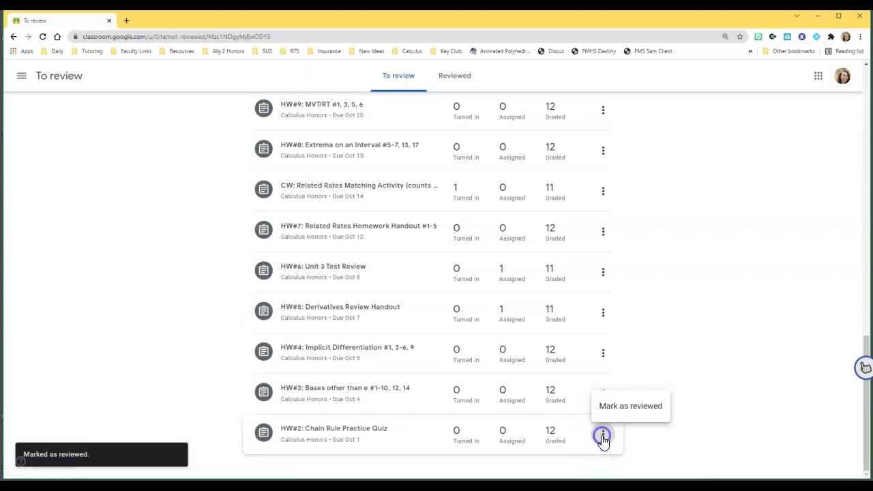
click(616, 403)
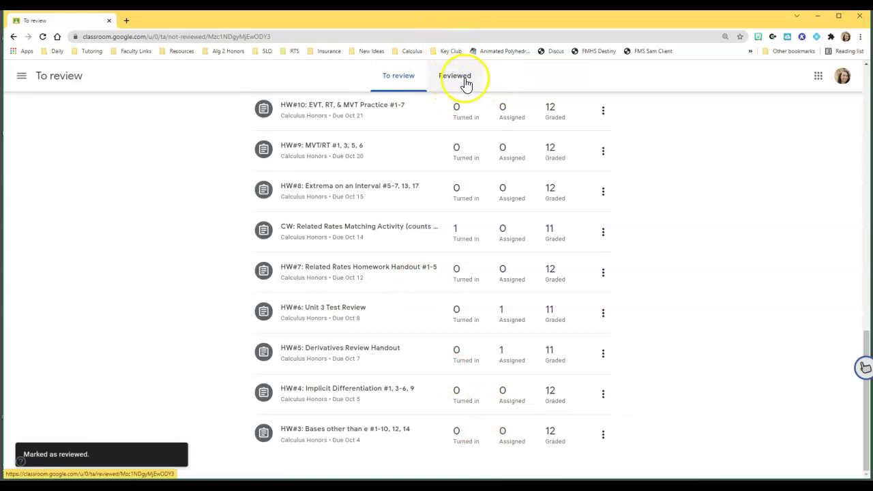
Step: Browse the Reviewed tab's assignments from HW#2: Chain Rule Practice Quiz back through August work
click(466, 84)
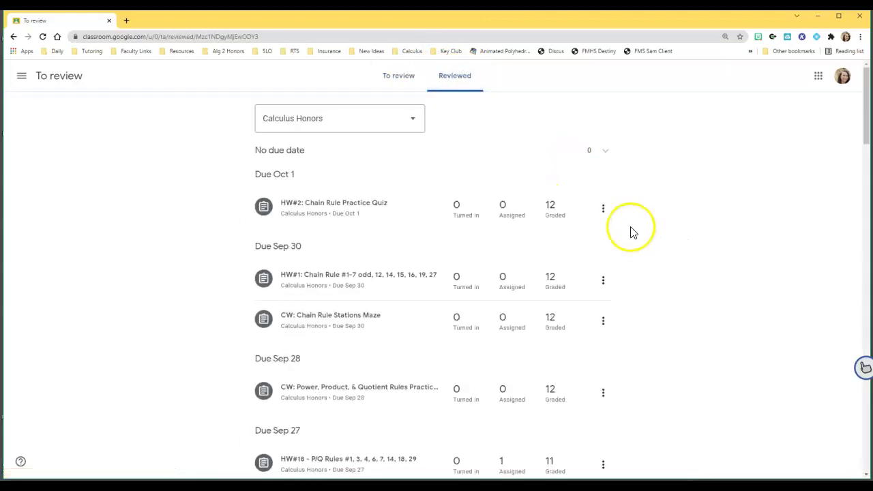
scroll(632, 232, down, 8)
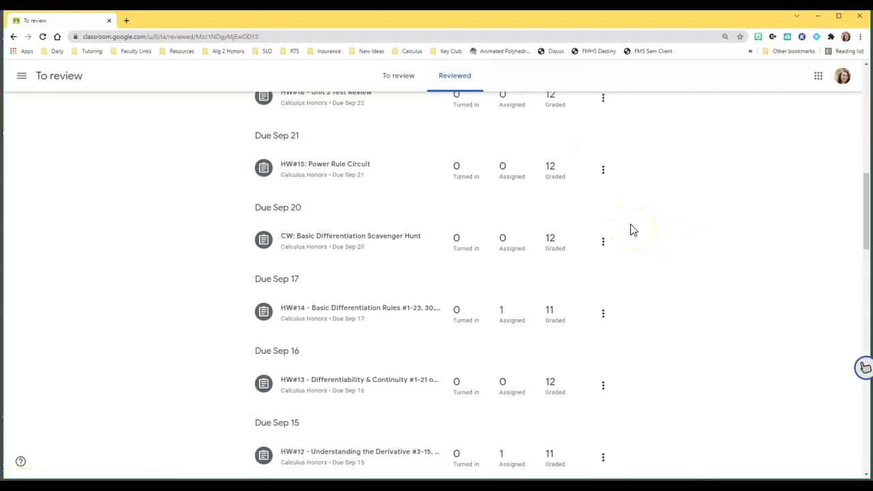
scroll(631, 230, down, 10)
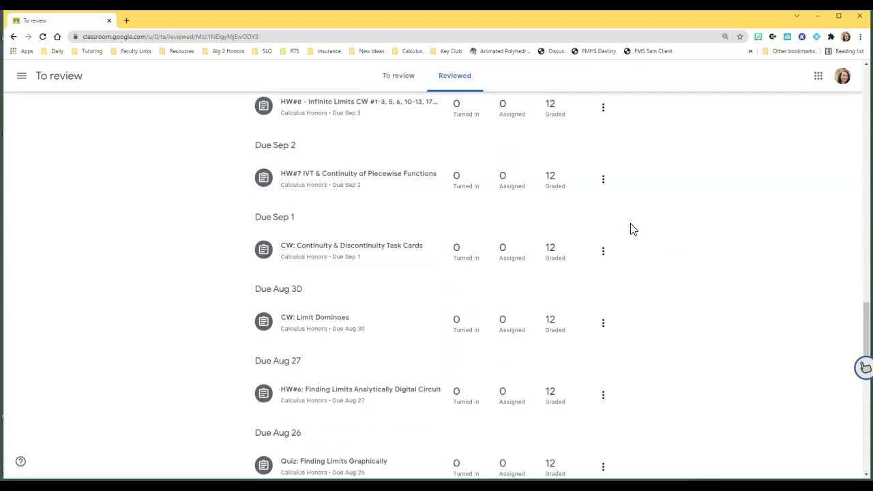
scroll(632, 229, down, 4)
scroll(629, 228, down, 3)
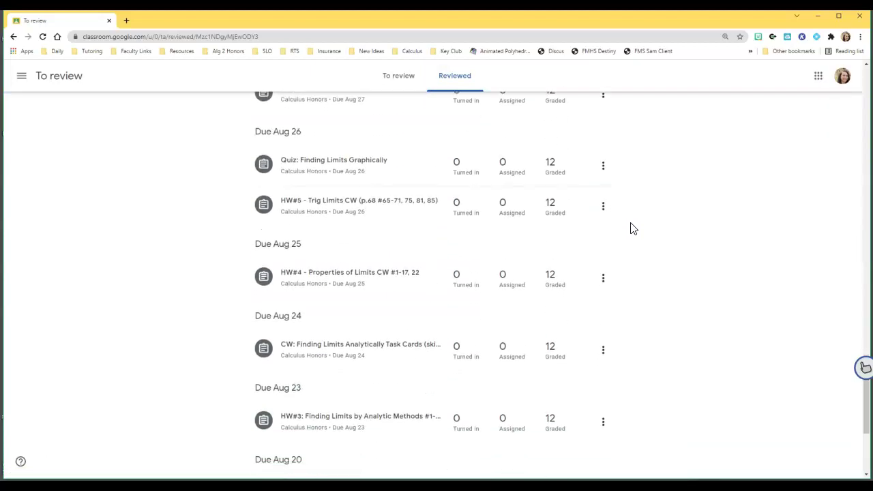
scroll(630, 228, up, 10)
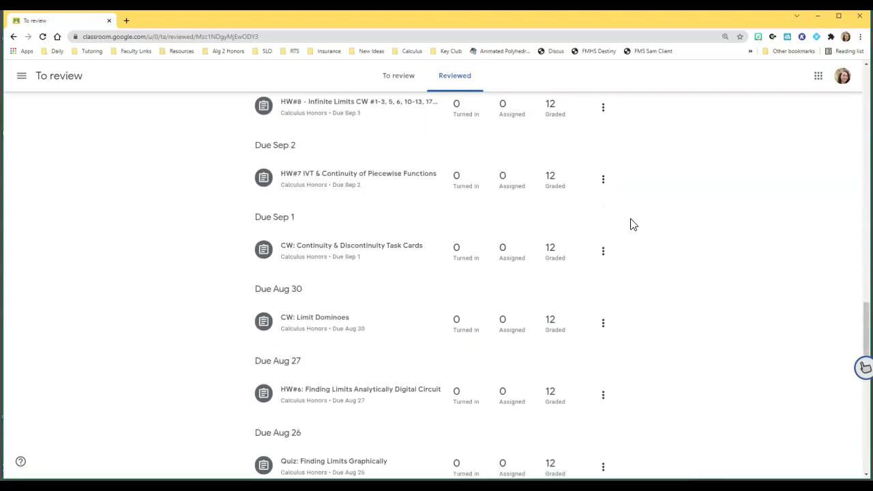
Step: Back on To review, mark HW#3: Bases other than e and HW#4 as reviewed
click(400, 79)
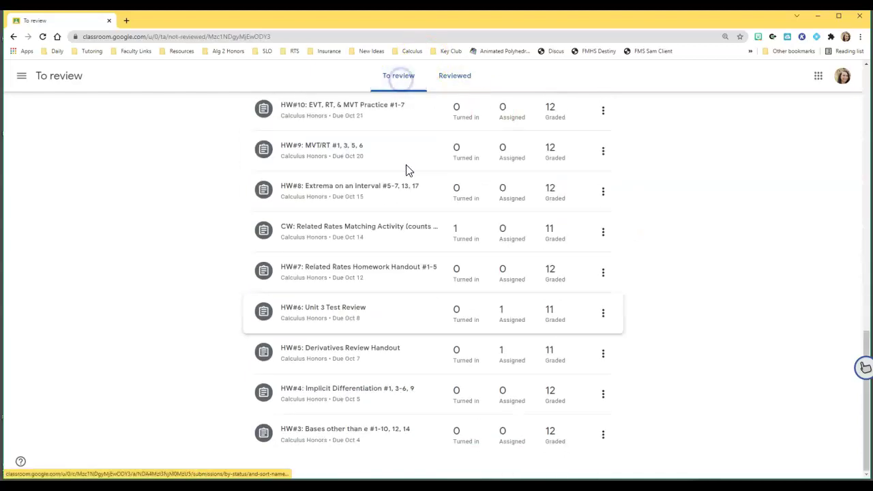
click(603, 434)
click(622, 409)
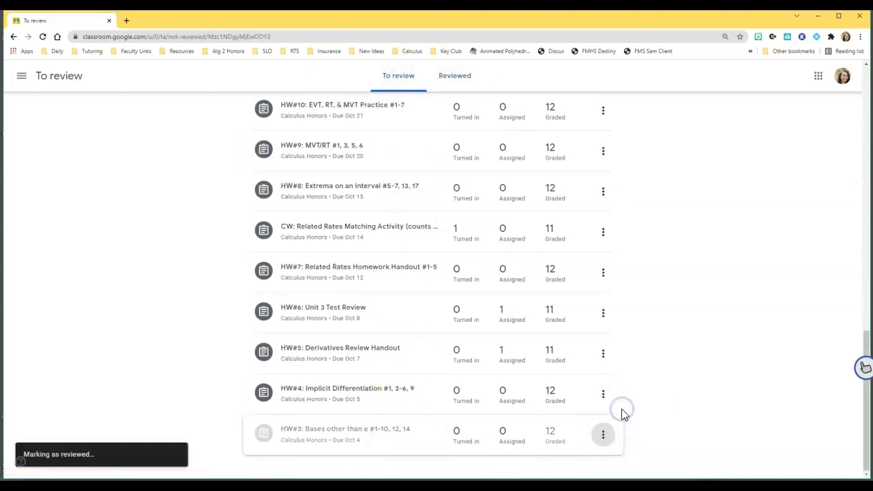
click(603, 435)
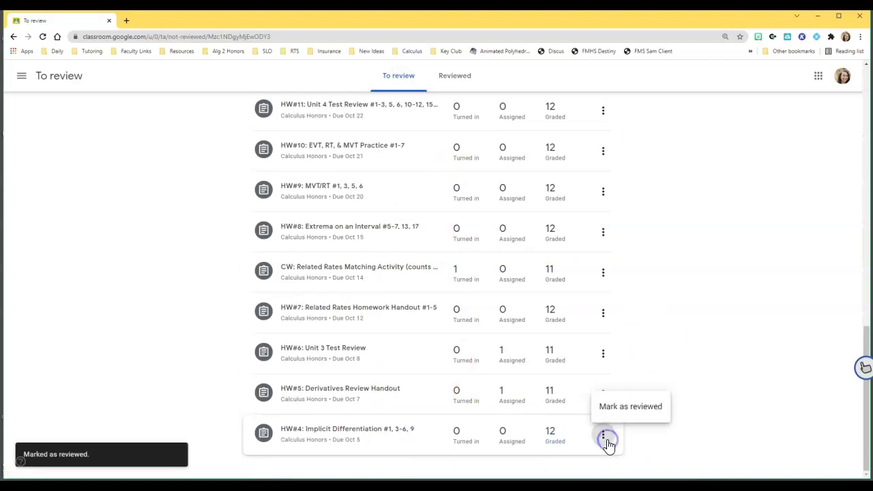
click(625, 411)
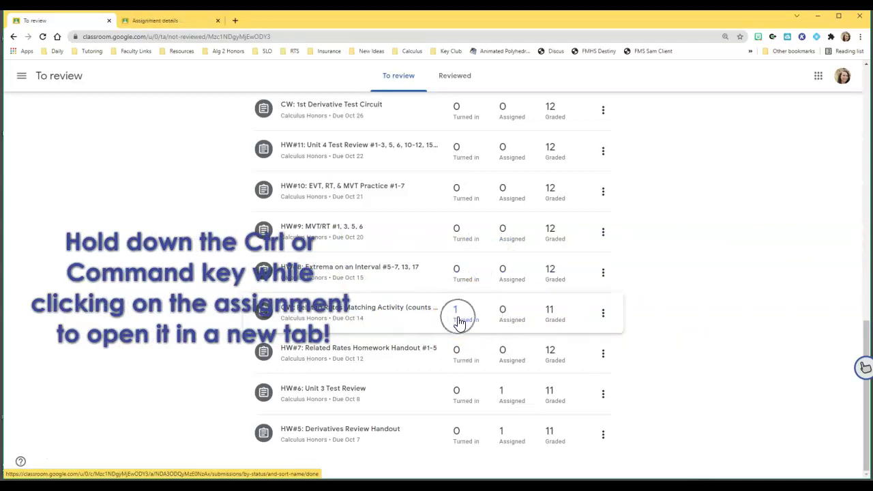
Step: Open student work for HW#12, HW#15, Optimization, L'Hopital, derivative matching and HW#16 in background tabs
scroll(459, 322, up, 2)
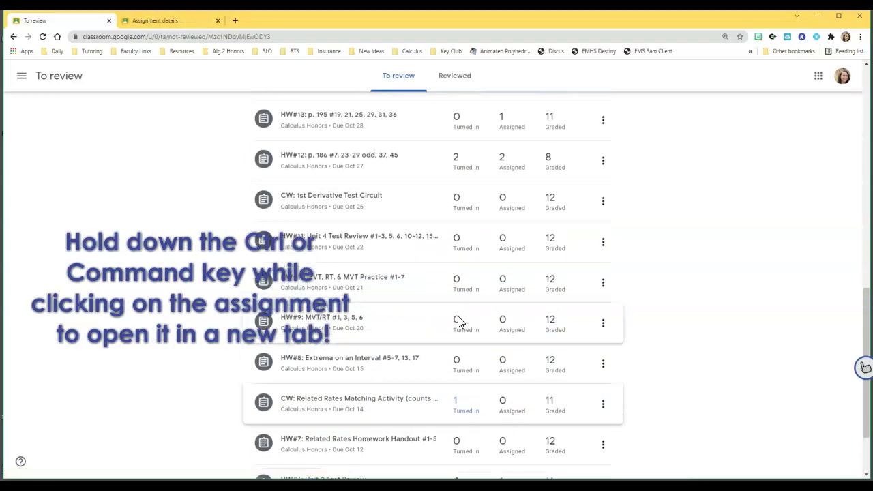
scroll(475, 342, up, 3)
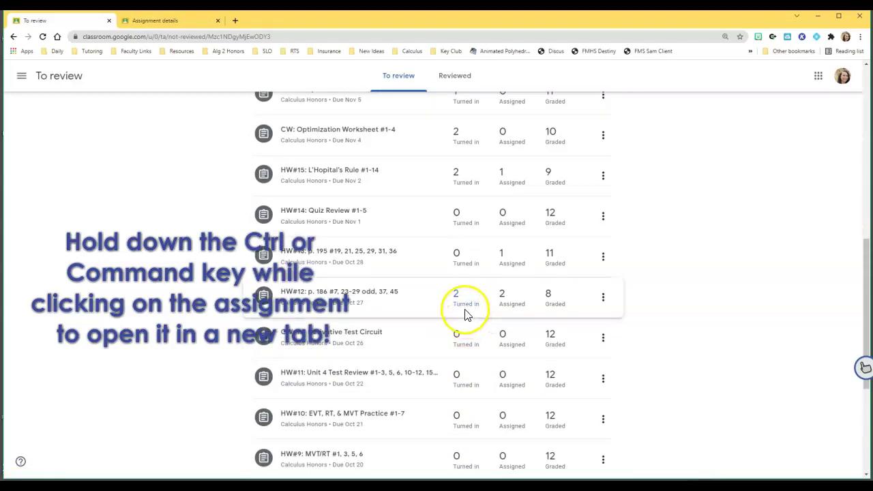
ctrl+click(461, 308)
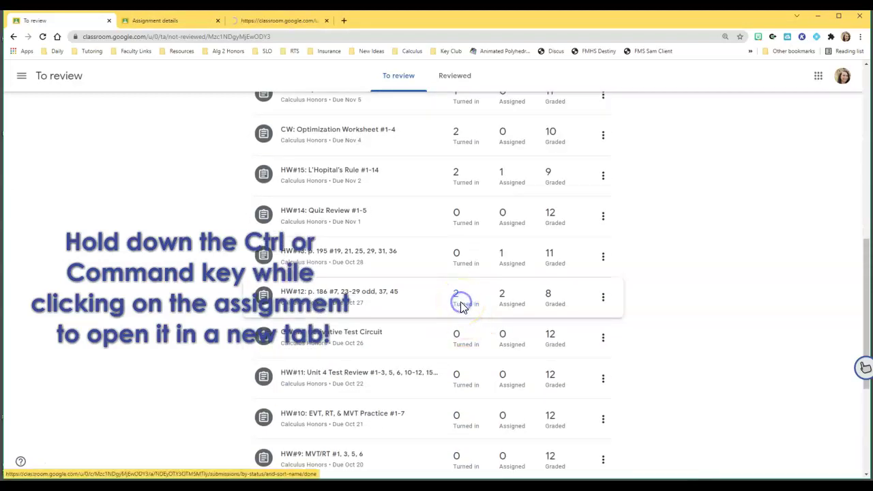
scroll(461, 307, up, 2)
ctrl+click(462, 313)
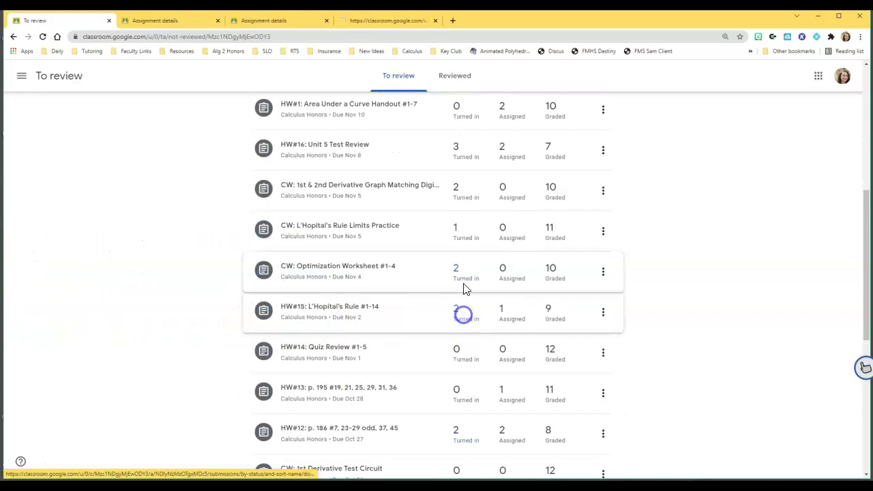
ctrl+click(463, 273)
ctrl+click(462, 230)
ctrl+click(460, 191)
ctrl+click(461, 150)
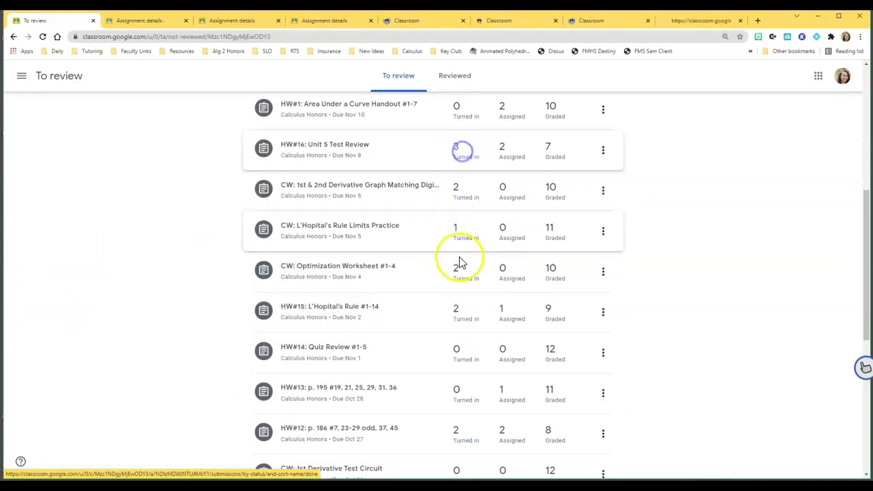
scroll(460, 270, up, 1)
scroll(460, 269, up, 3)
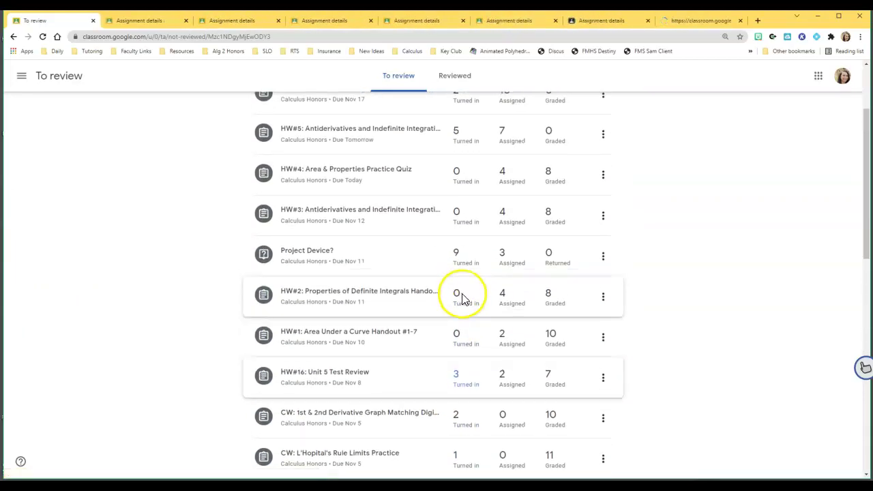
scroll(468, 346, down, 2)
scroll(464, 298, down, 1)
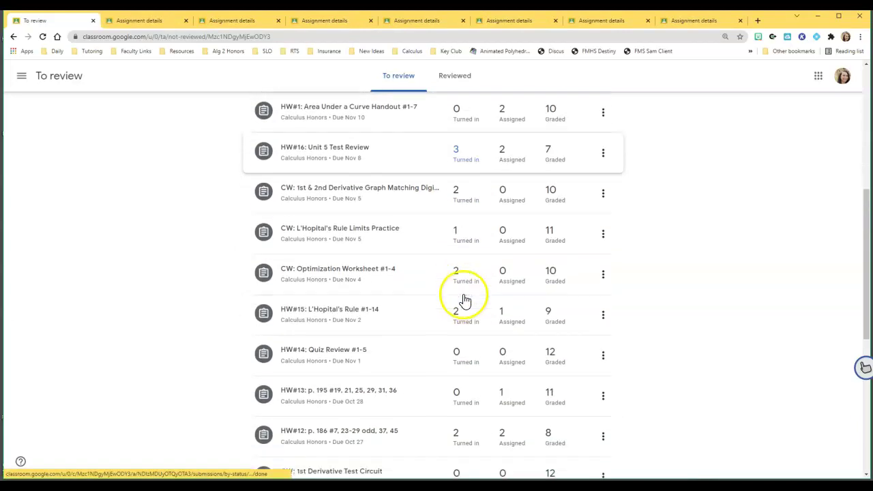
scroll(462, 298, down, 1)
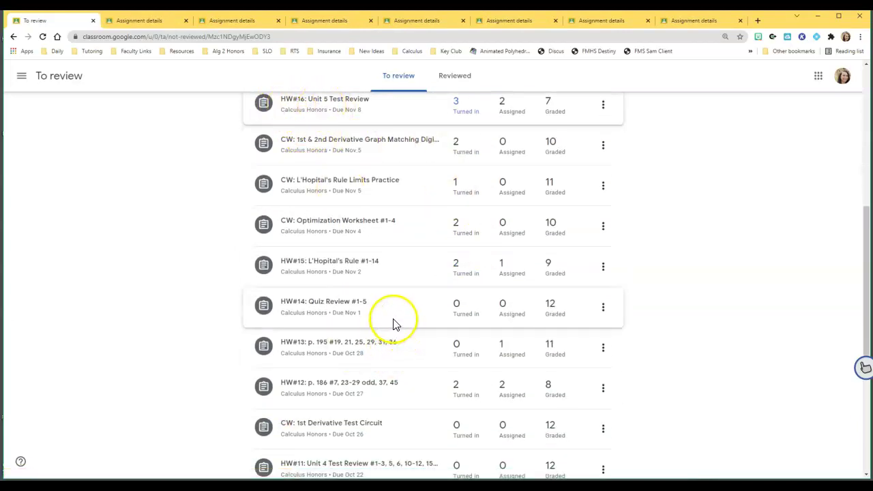
Step: View the Related Rates Matching Activity student work tab (1 turned in, 11 graded), then return to To review
click(147, 23)
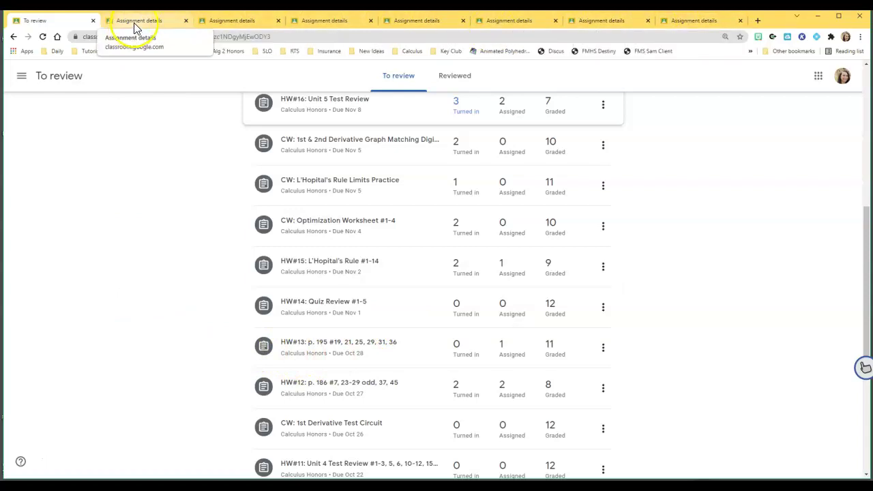
click(141, 23)
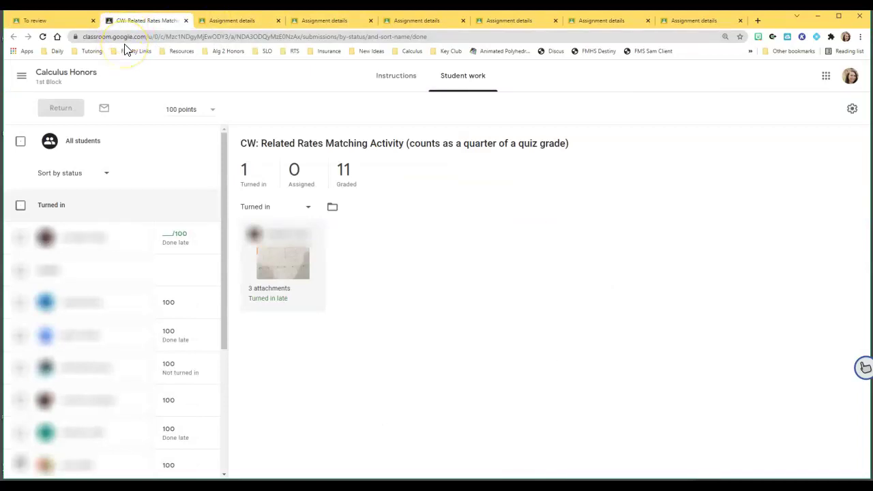
click(58, 24)
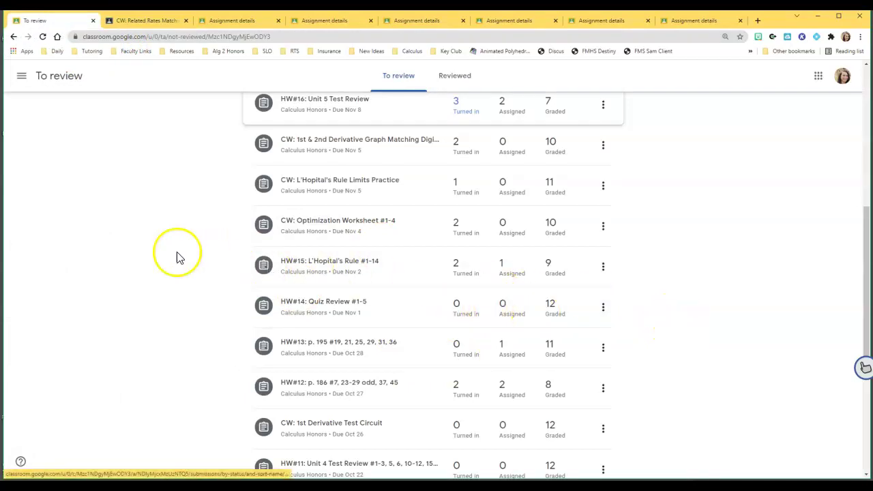
Step: Mark HW#14: Quiz Review #1-5 reviewed, then close the Related Rates Matching Activity browser tab
click(603, 307)
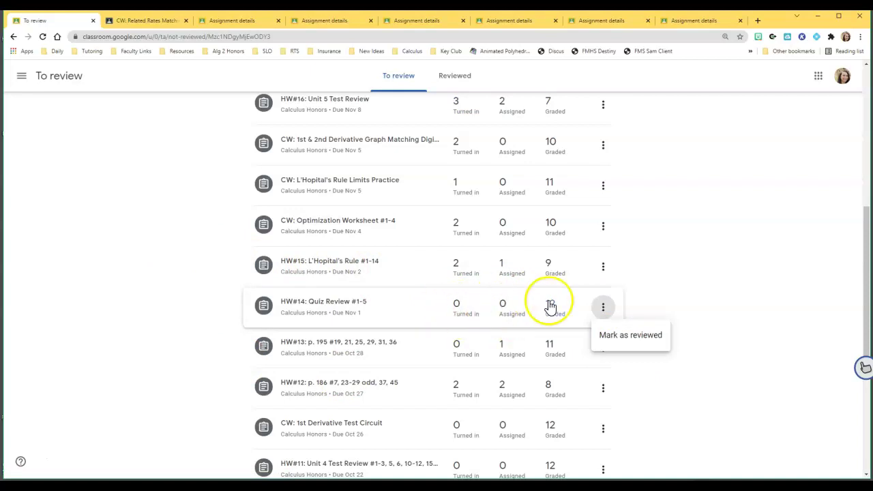
click(622, 340)
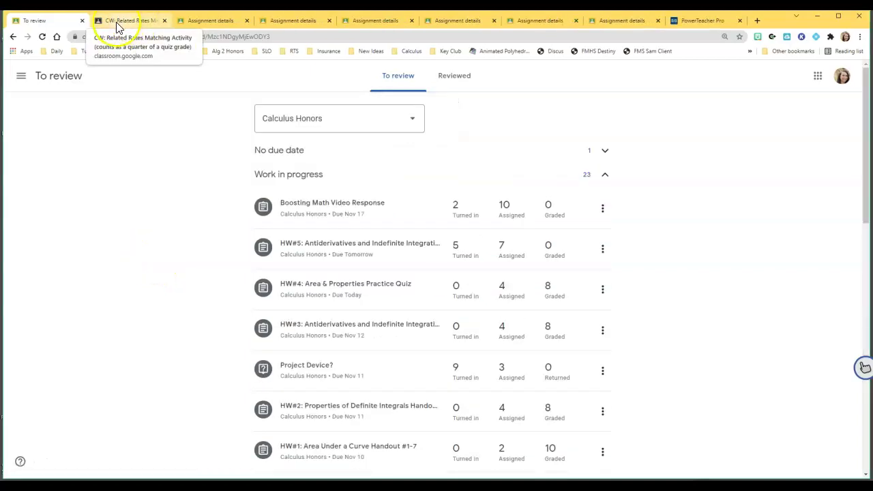
click(164, 22)
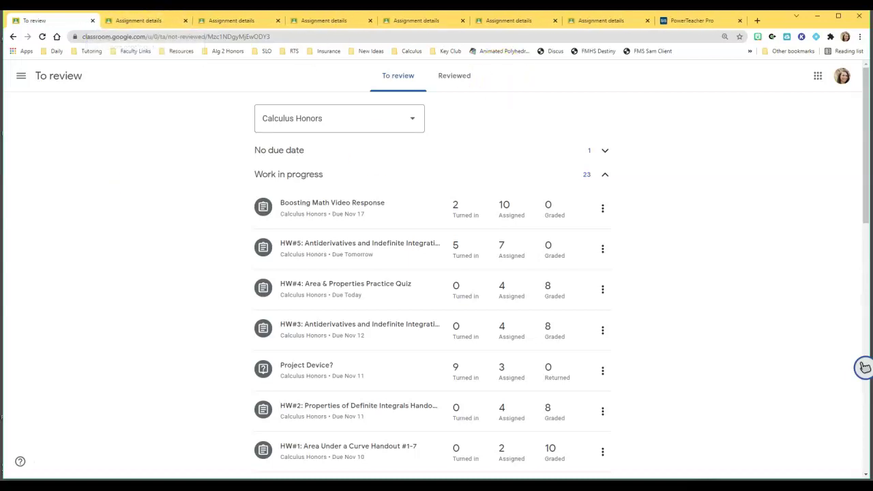
Step: Filter To review to the other Calculus Honors class and open HW#14's student work in a background tab
click(375, 123)
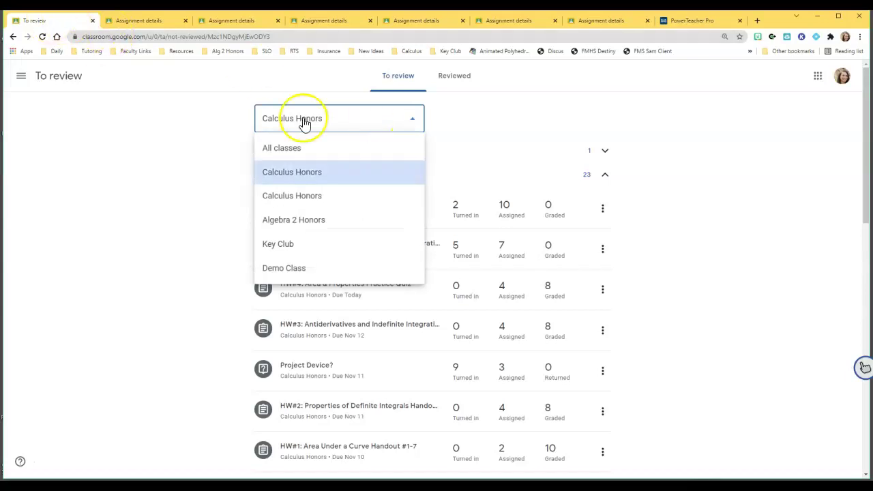
click(324, 195)
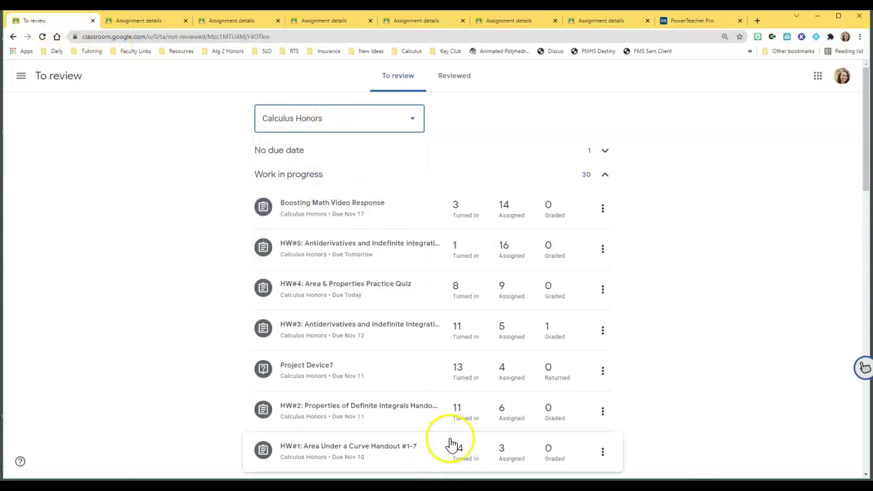
scroll(451, 445, down, 6)
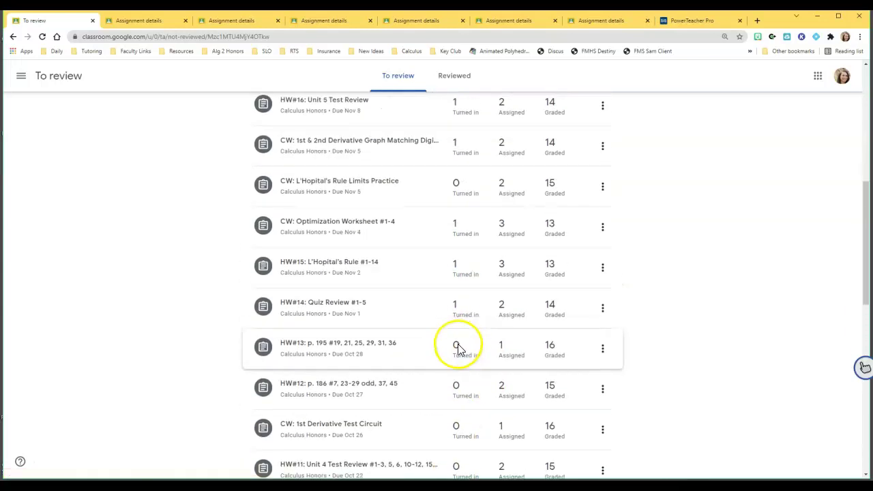
ctrl+click(462, 314)
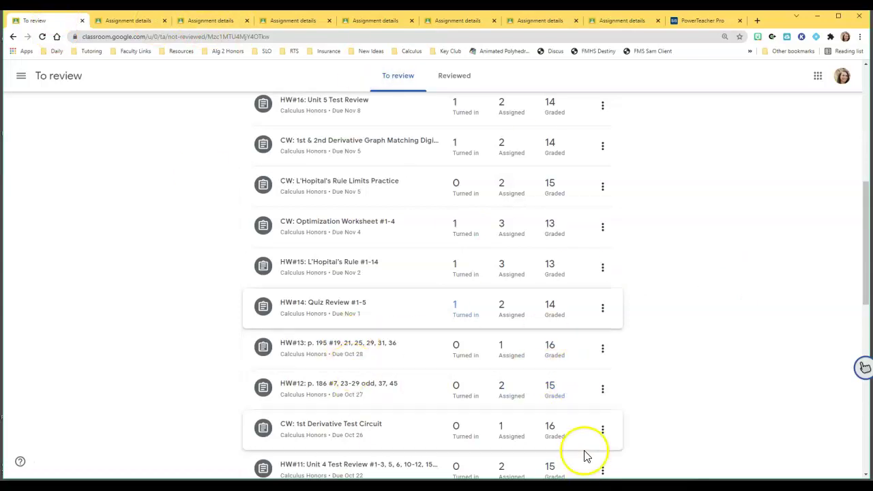
scroll(585, 456, down, 10)
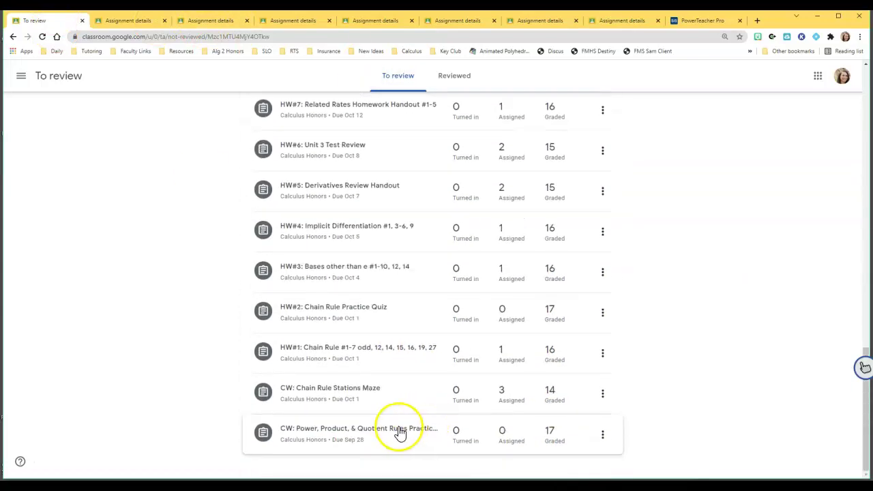
Step: Mark the Power, Product, & Quotient Rules practice, HW#1: Chain Rule and CW: Chain Rule Stations Maze reviewed
click(621, 407)
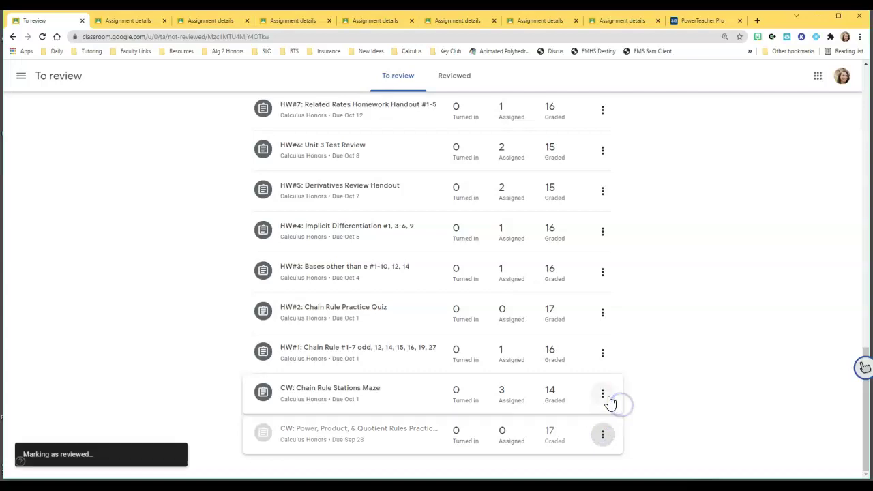
click(602, 395)
click(611, 423)
click(603, 438)
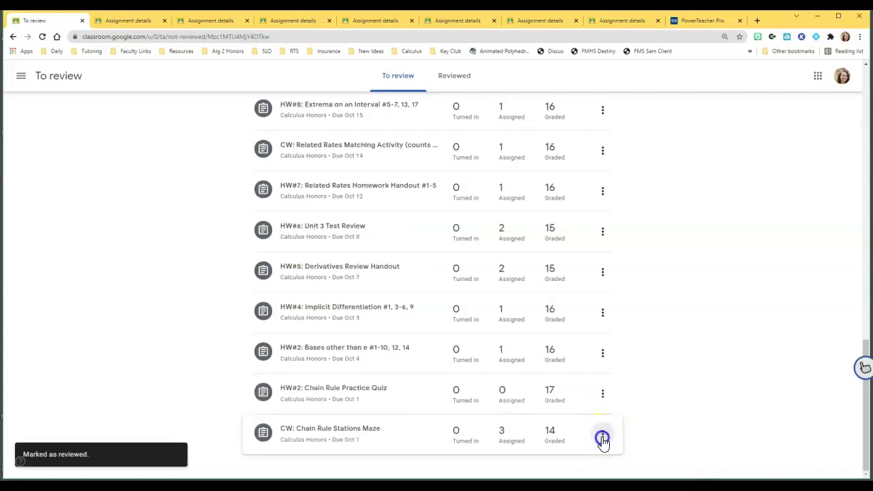
click(614, 416)
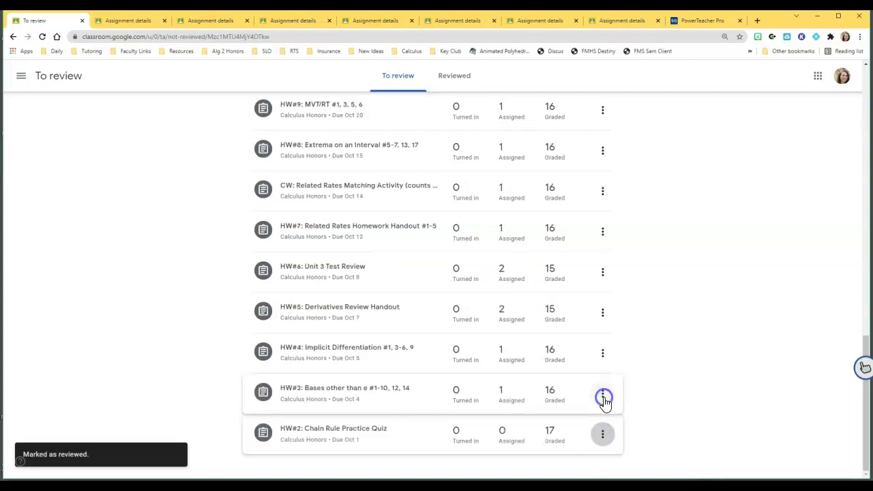
click(602, 437)
Step: Mark HW#2, HW#3 and HW#4 reviewed, then jump to another Calculus Honors section's To review list
click(609, 405)
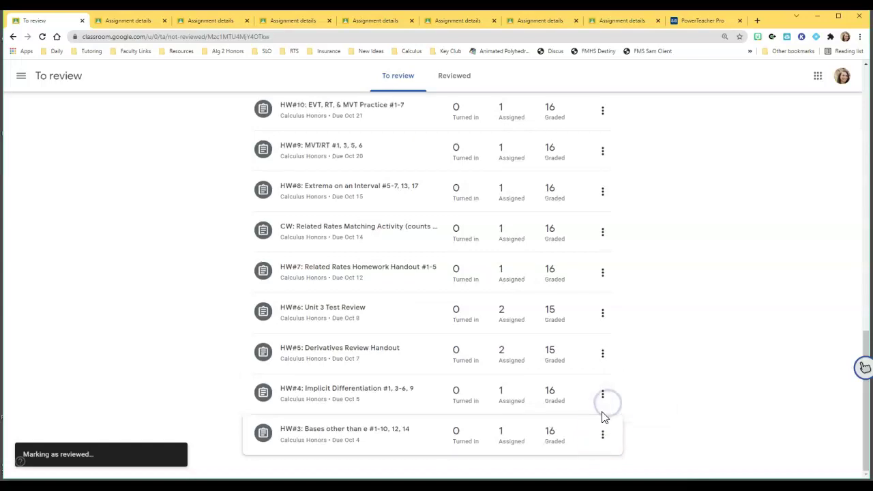
click(603, 436)
click(610, 406)
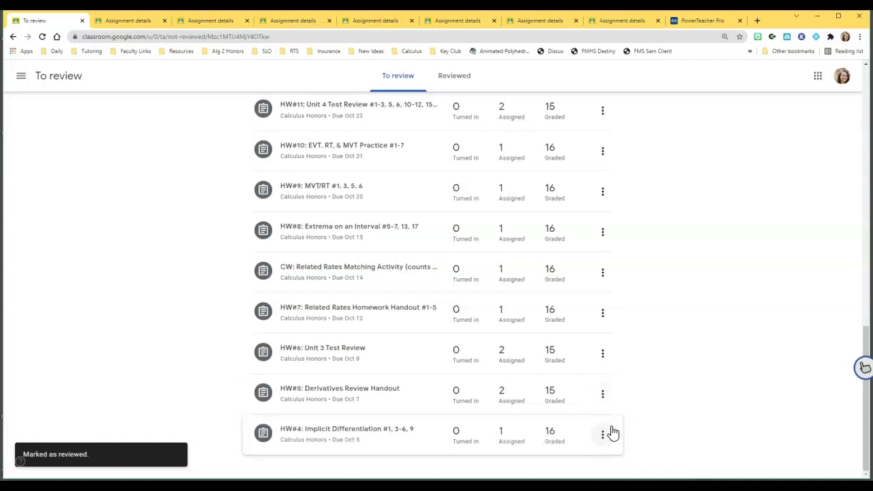
click(618, 412)
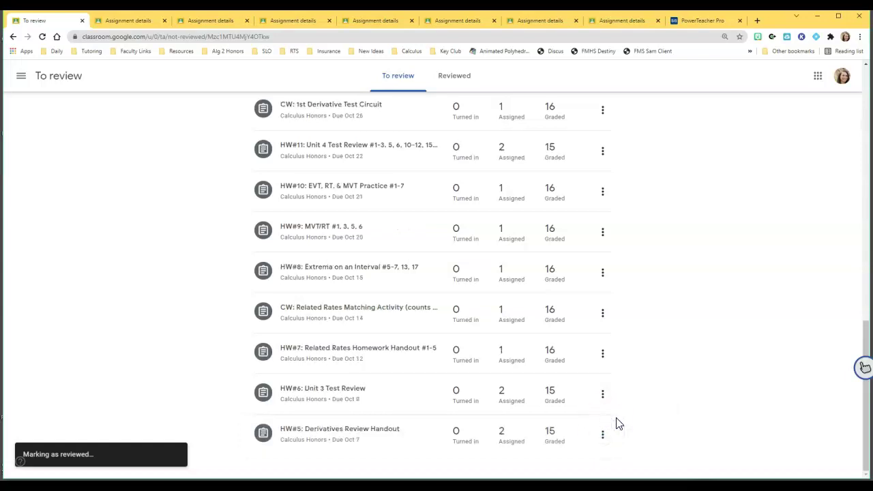
scroll(466, 439, down, 2)
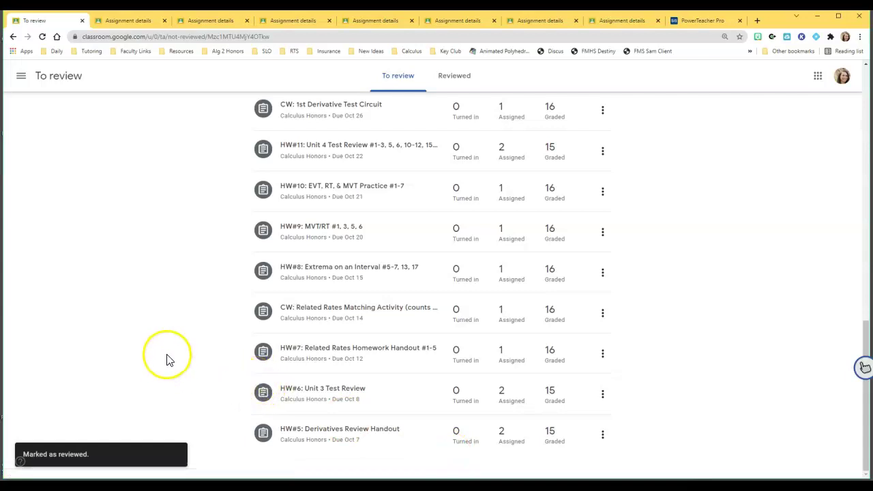
click(436, 432)
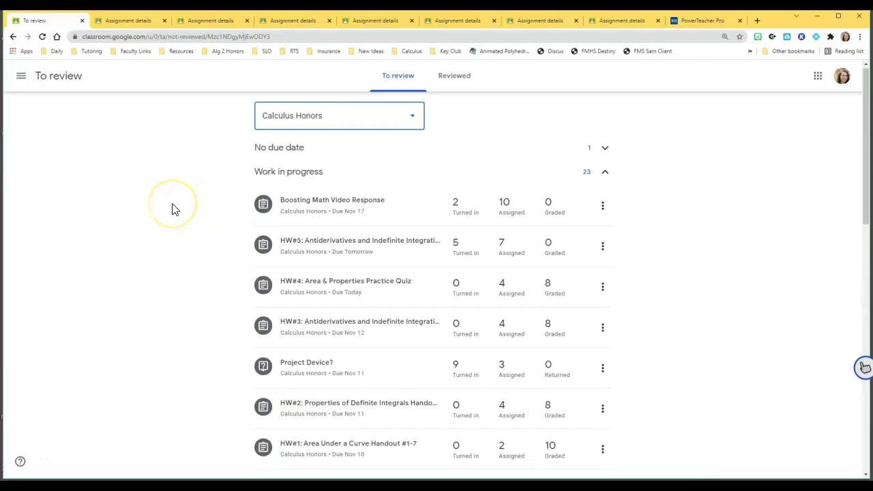
Step: Open Calculus Honors (1st Block) from the class menu and view its Grades tab
click(21, 80)
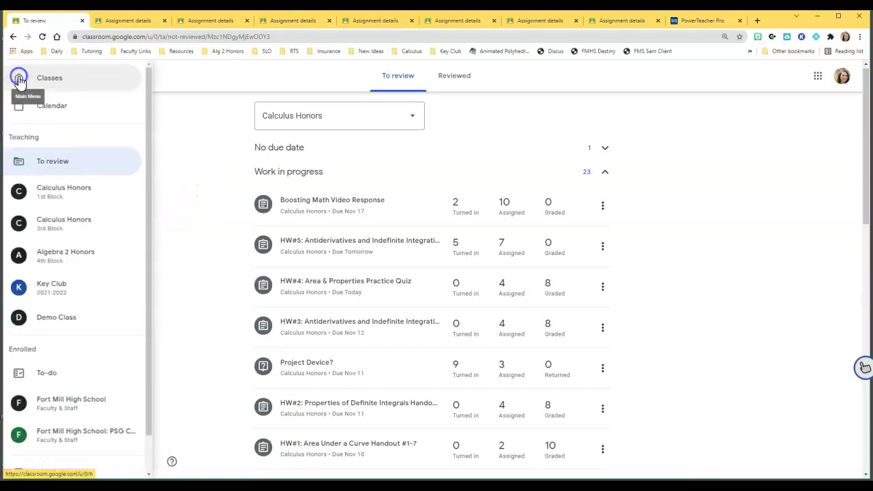
click(61, 196)
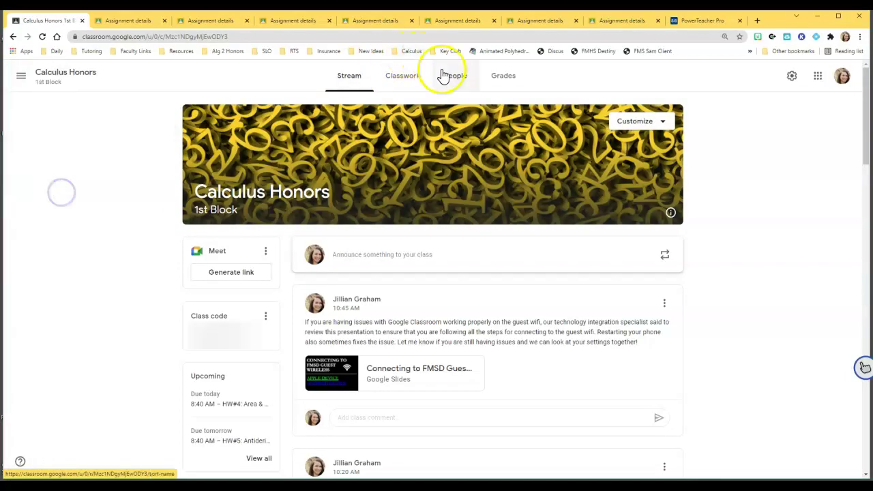
click(505, 78)
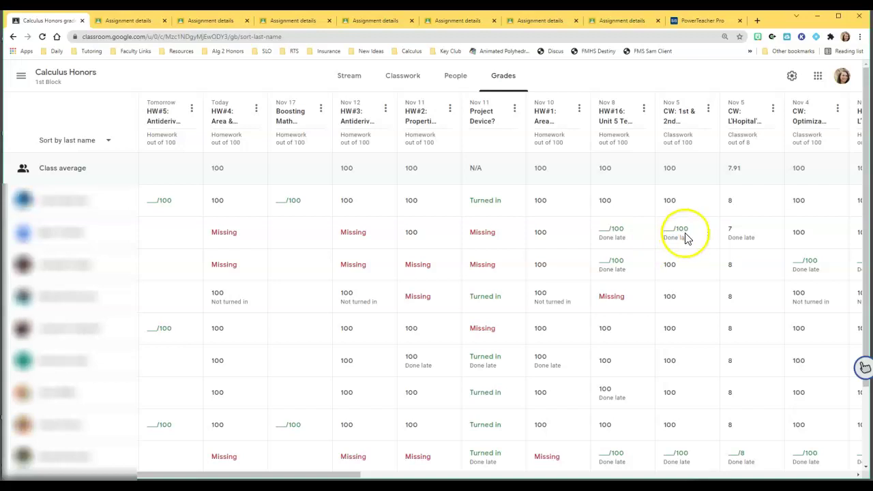
click(669, 236)
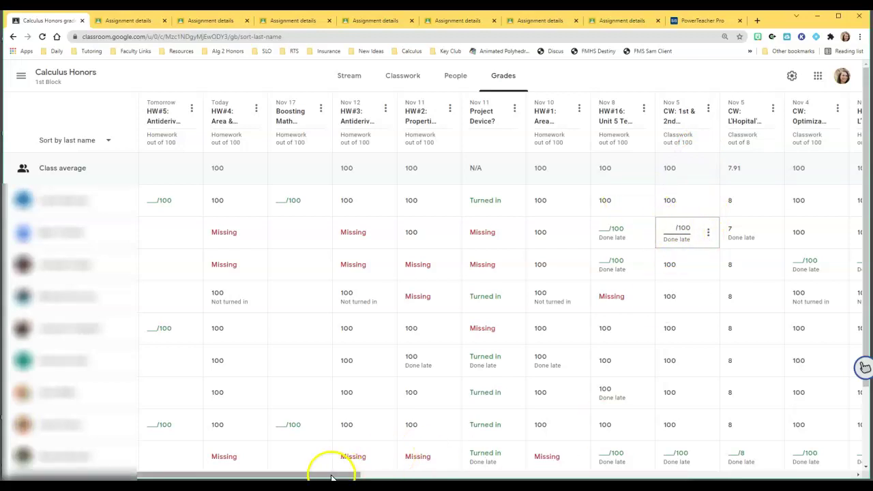
drag(334, 474, 444, 475)
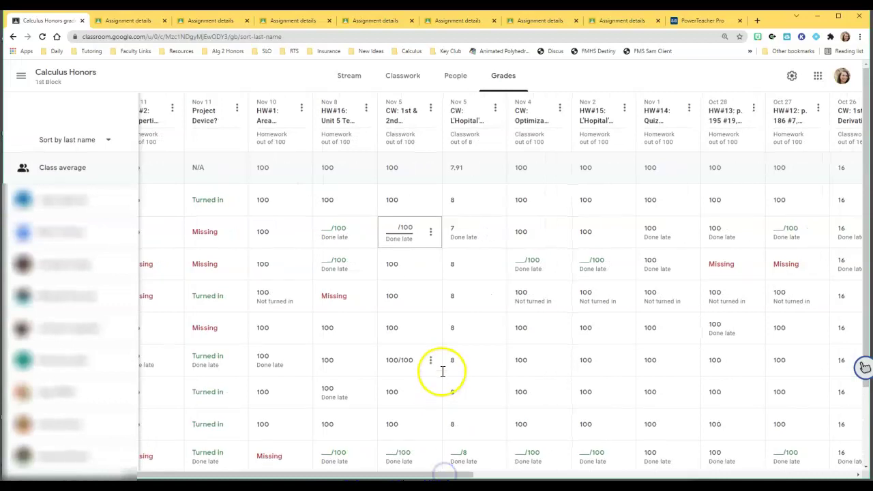
scroll(440, 370, down, 2)
scroll(440, 371, up, 2)
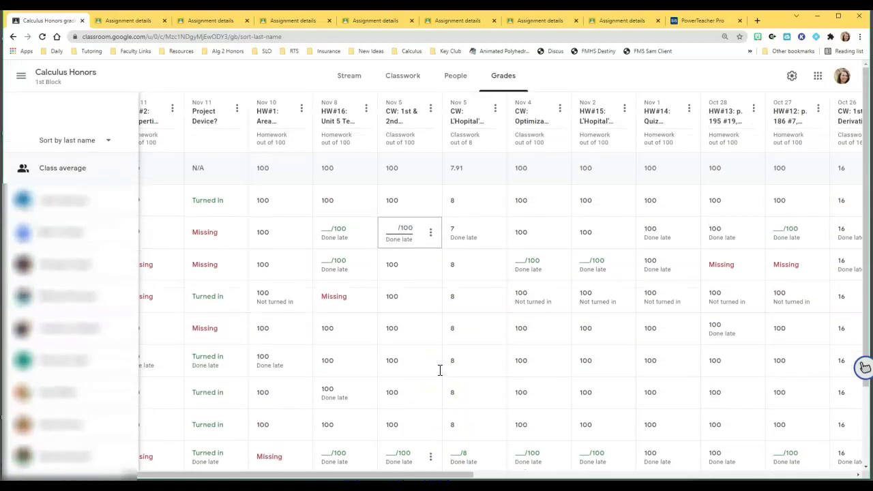
click(453, 476)
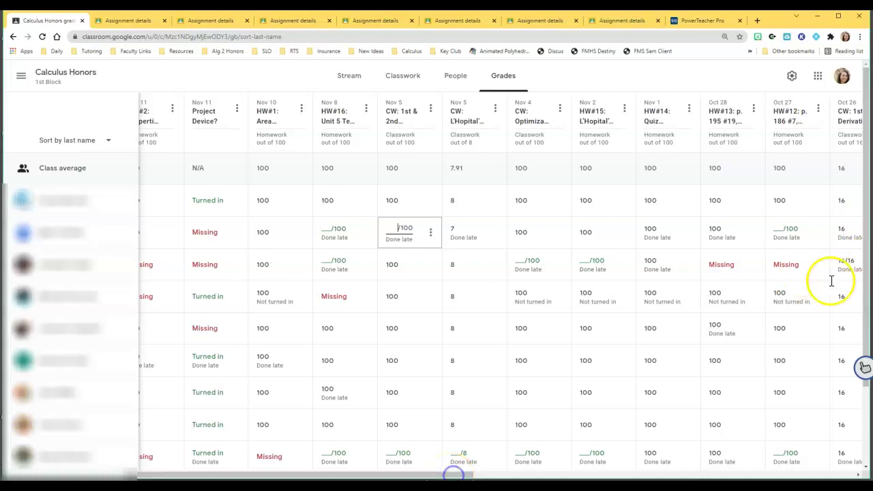
click(818, 234)
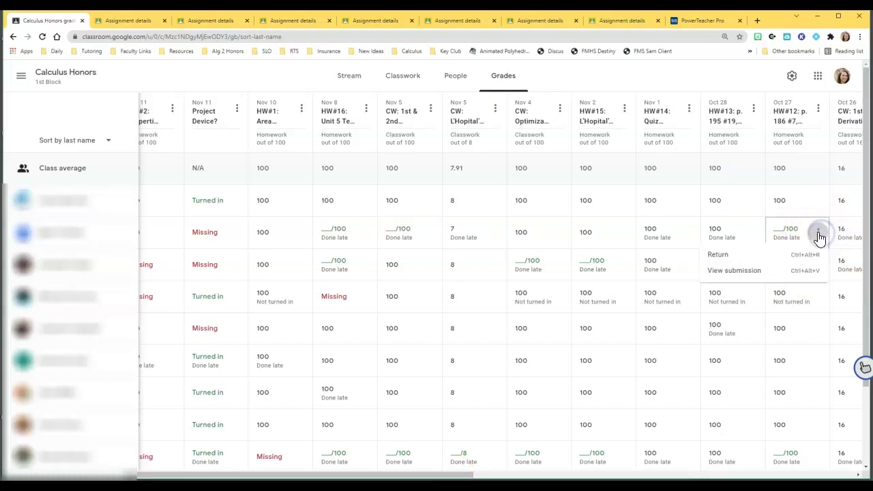
click(766, 276)
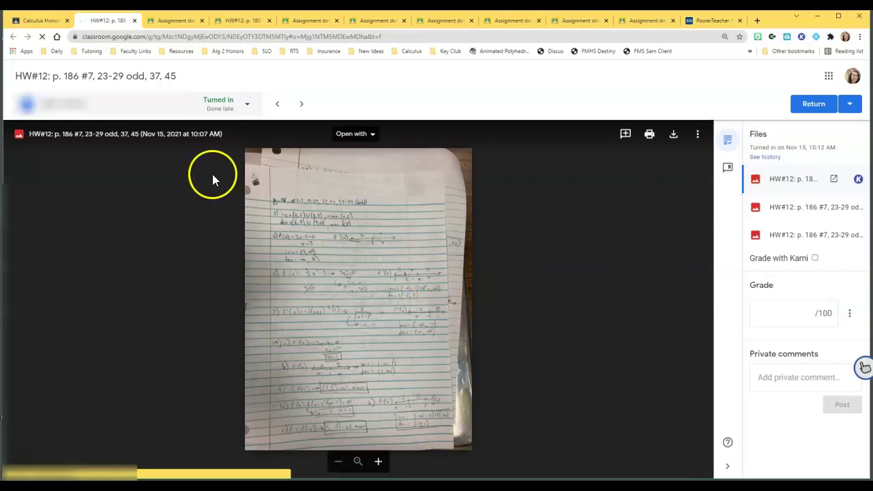
click(136, 22)
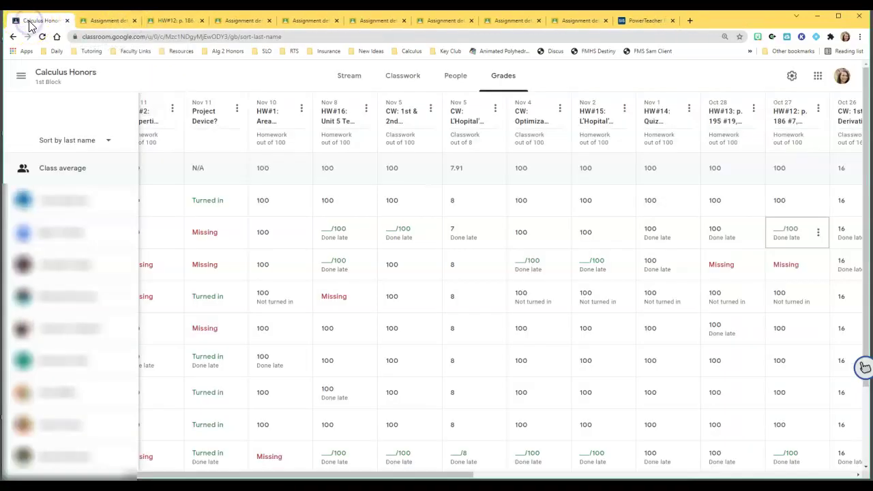
Step: Go to the To review page and filter it to the second Calculus Honors class
click(21, 77)
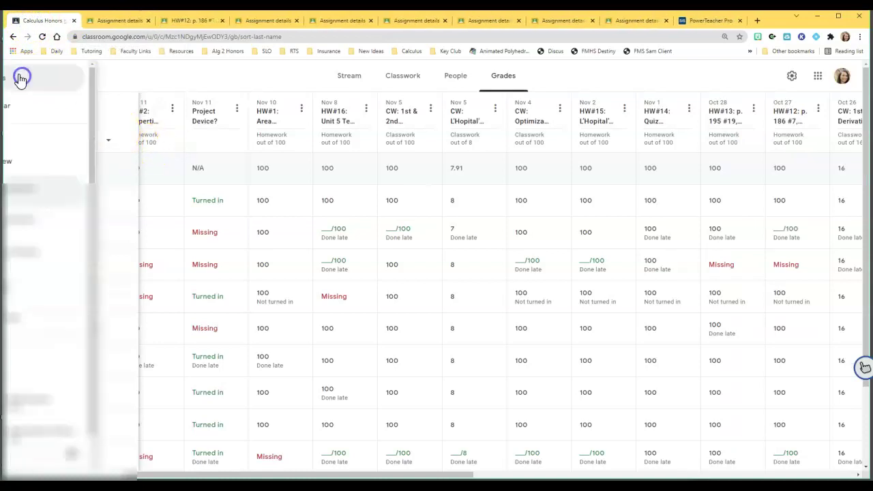
click(48, 162)
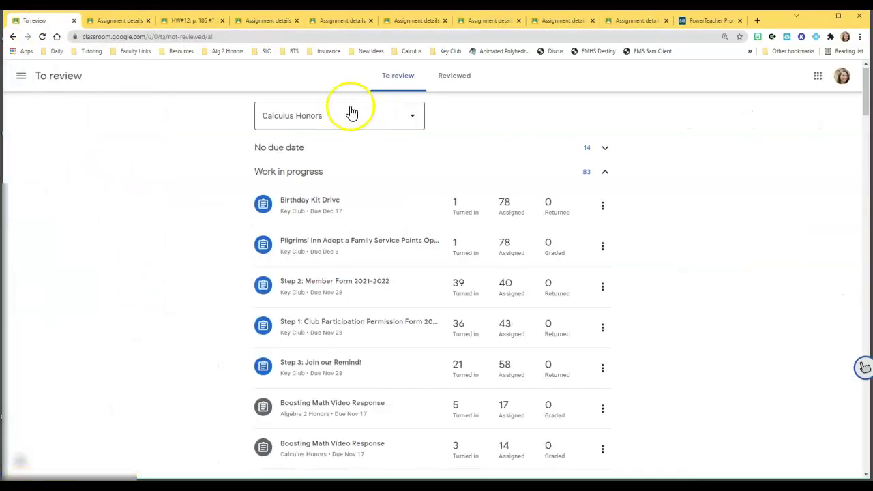
click(352, 113)
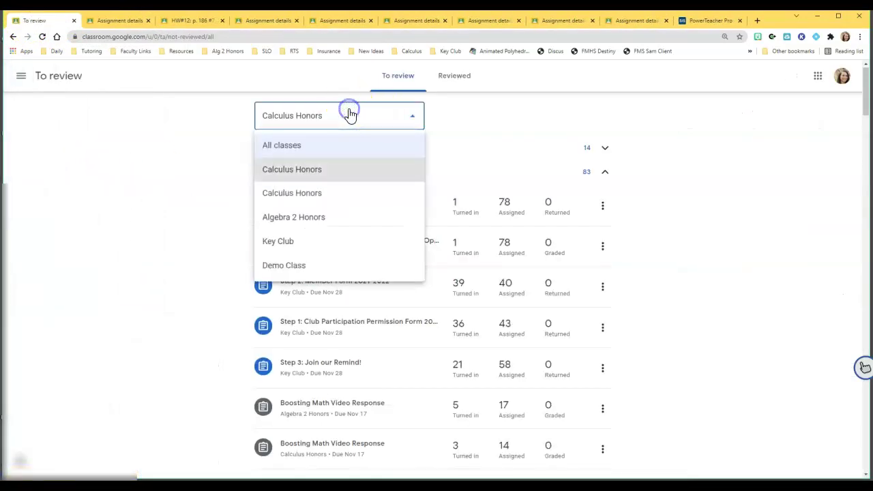
click(316, 195)
scroll(468, 235, down, 10)
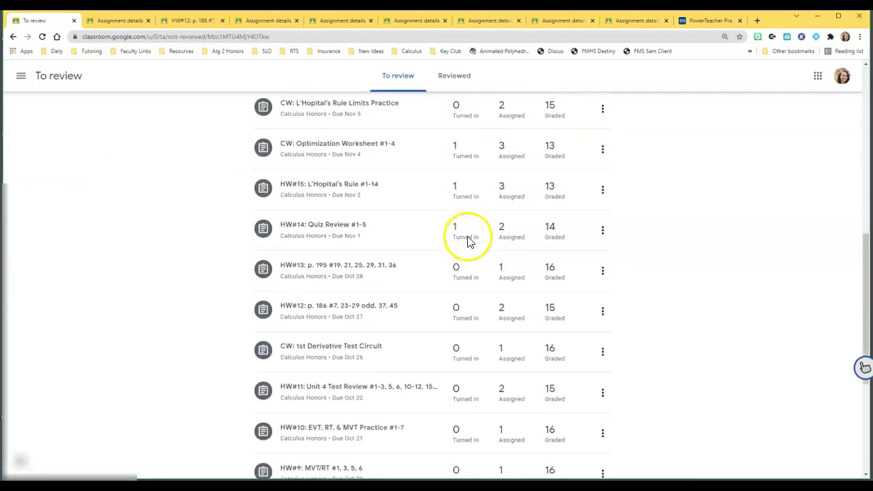
scroll(478, 253, up, 3)
Step: View the late HW#14: Quiz Review #1-5 submission in a new tab, close it, and return to To review
click(461, 329)
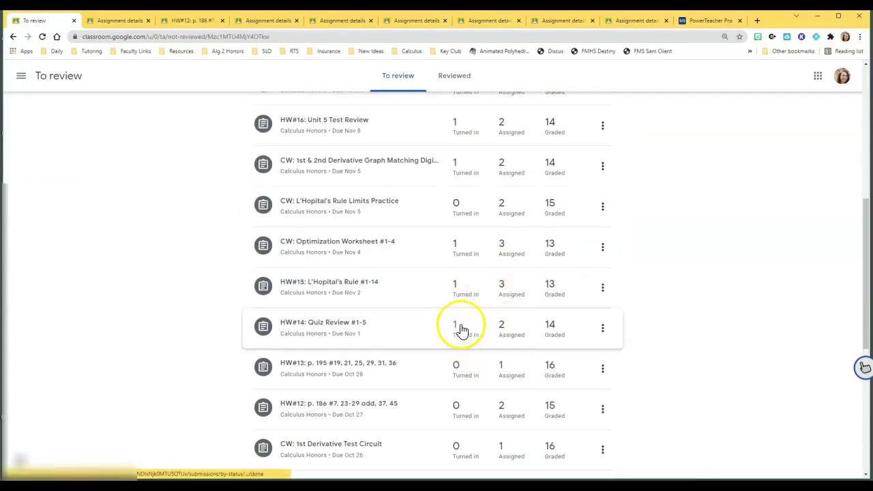
ctrl+click(461, 334)
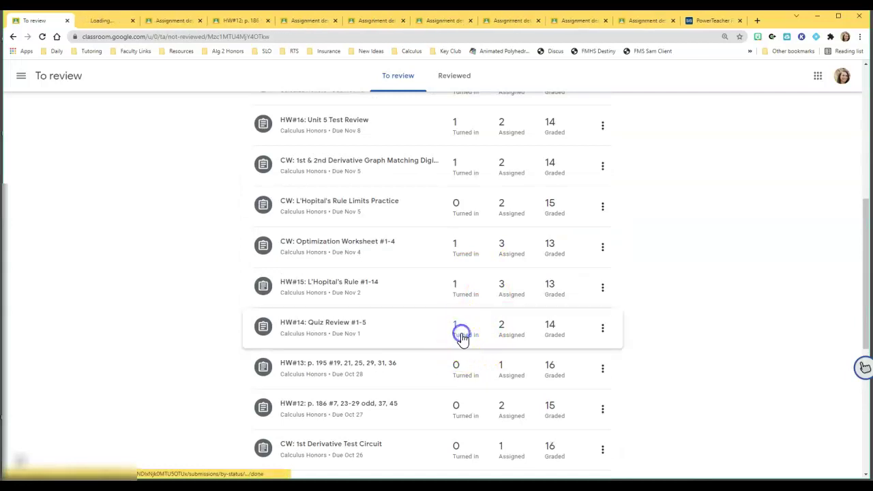
click(102, 21)
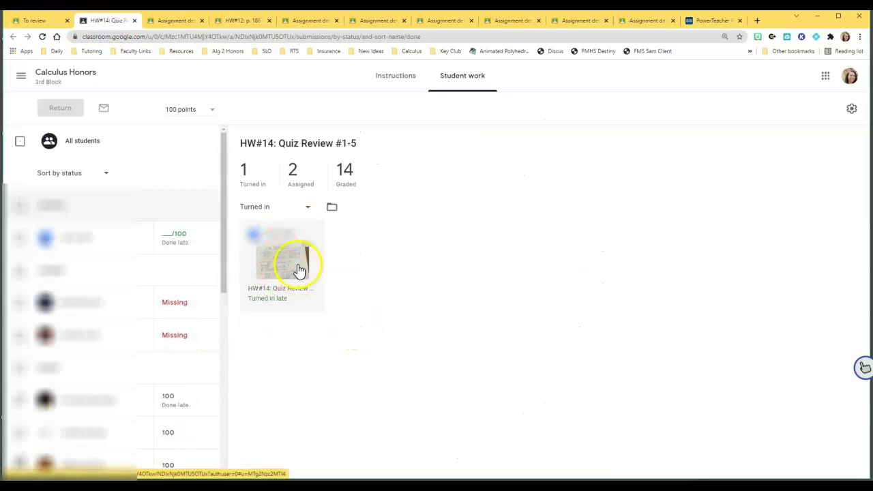
click(284, 266)
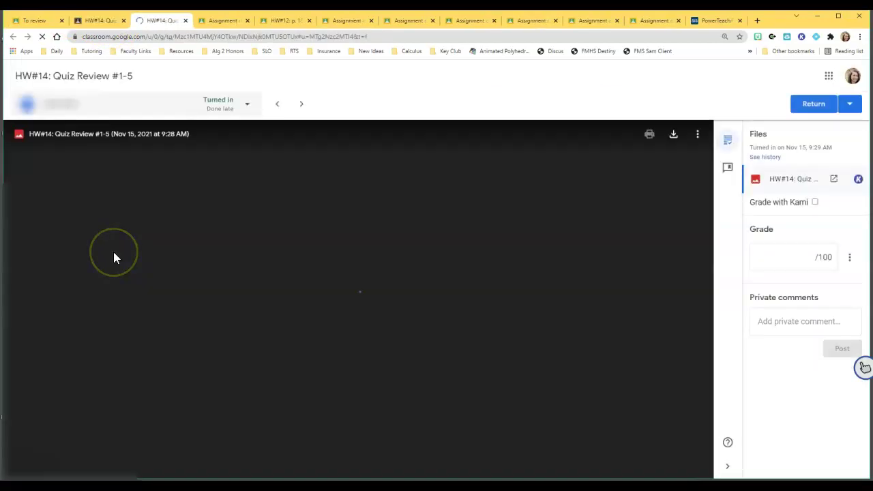
click(106, 243)
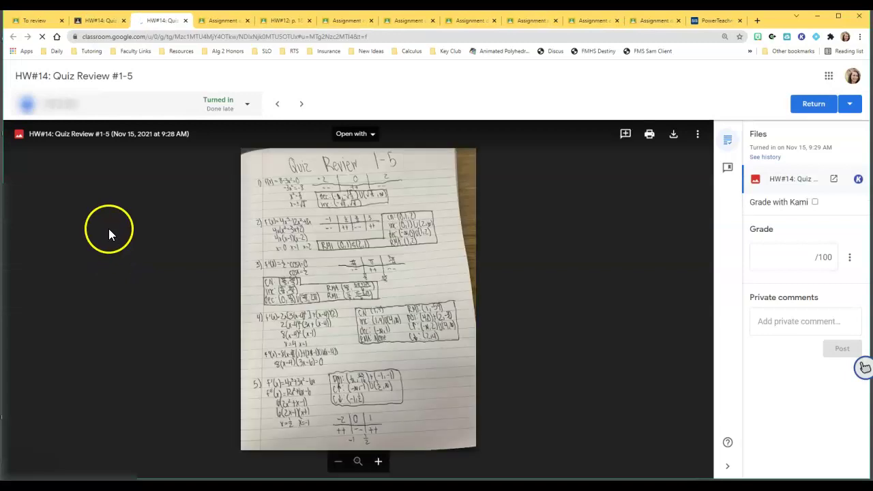
click(184, 23)
click(71, 76)
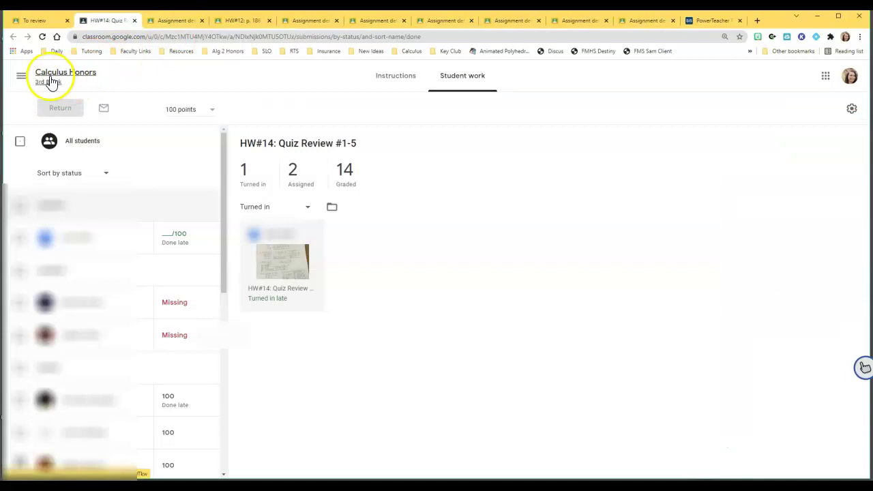
click(59, 163)
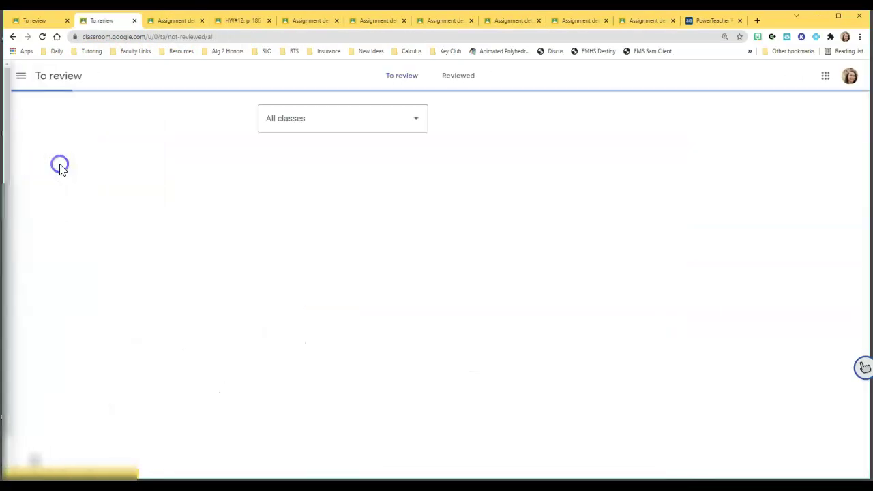